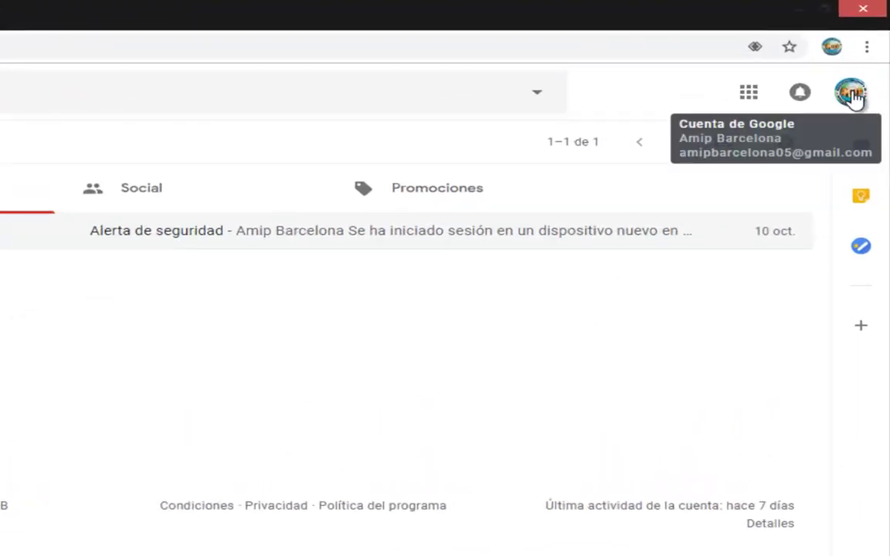
- Open the Google Account's "Controla tu contenido" section and start creating an archive under "Descargar tus datos"
click(852, 94)
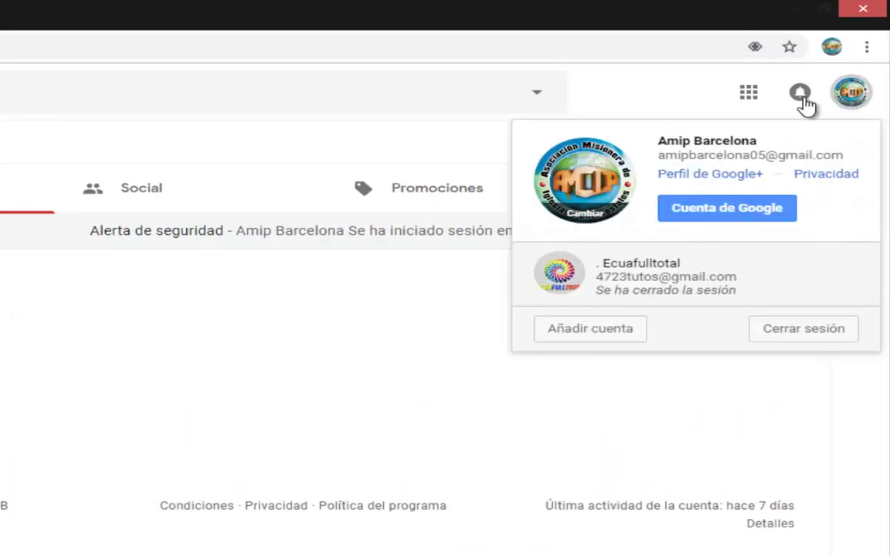
click(734, 211)
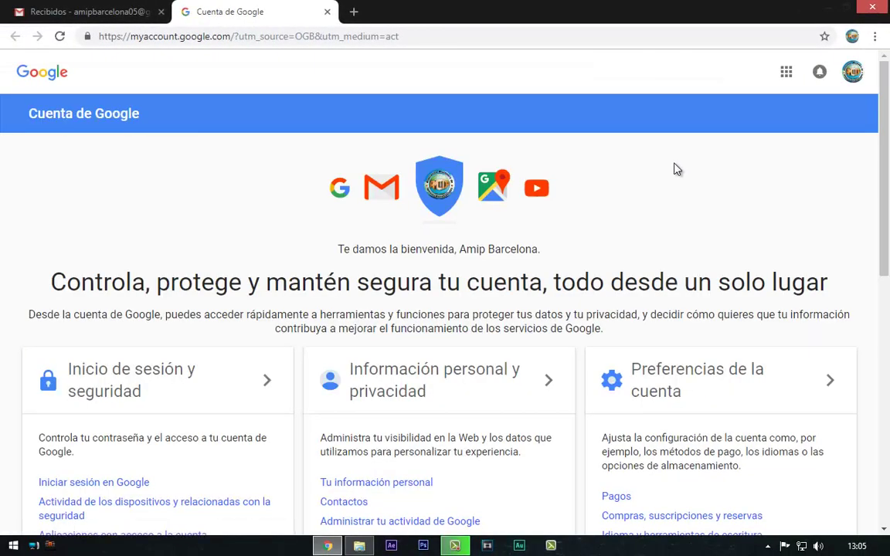
scroll(678, 169, down, 3)
scroll(674, 168, up, 1)
scroll(665, 170, up, 1)
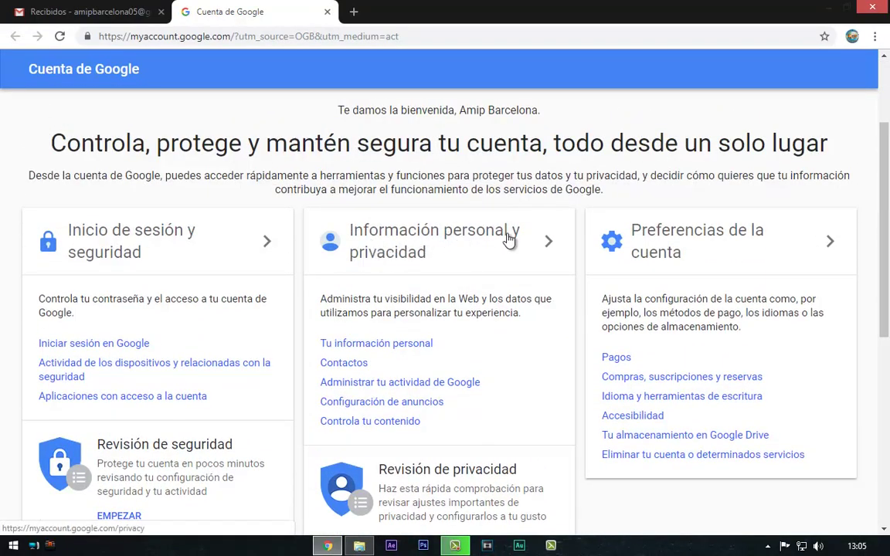
scroll(521, 246, down, 2)
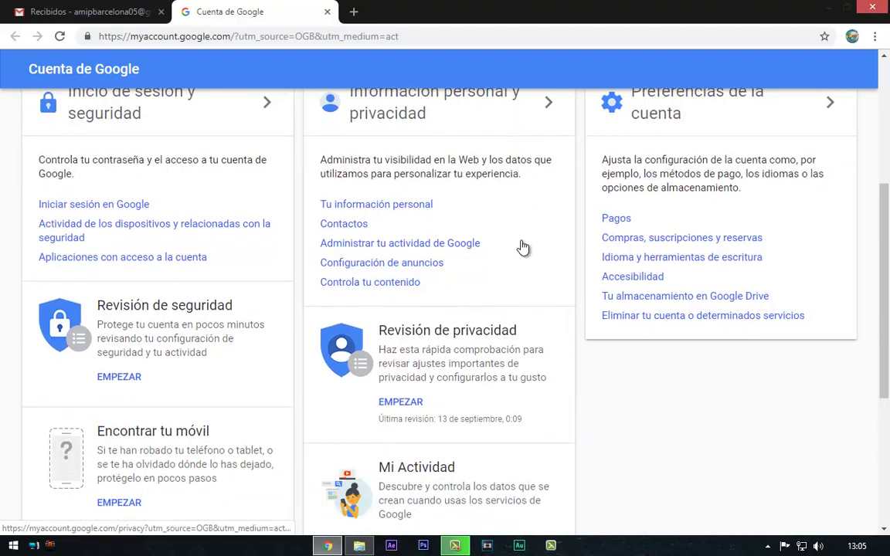
click(382, 285)
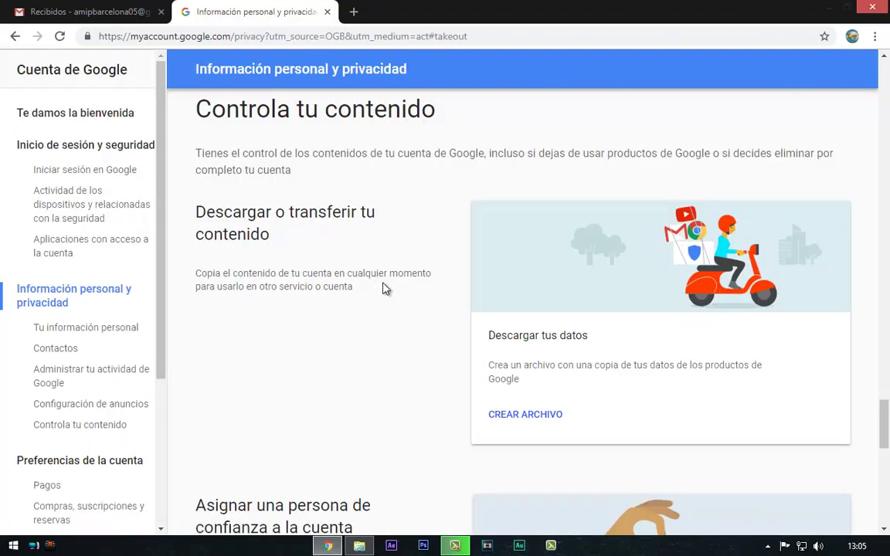
scroll(384, 288, down, 3)
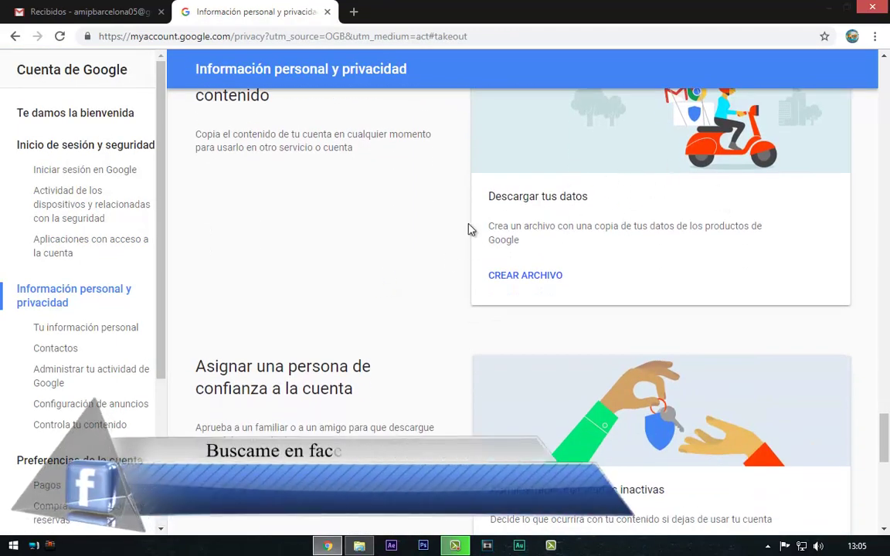
click(532, 283)
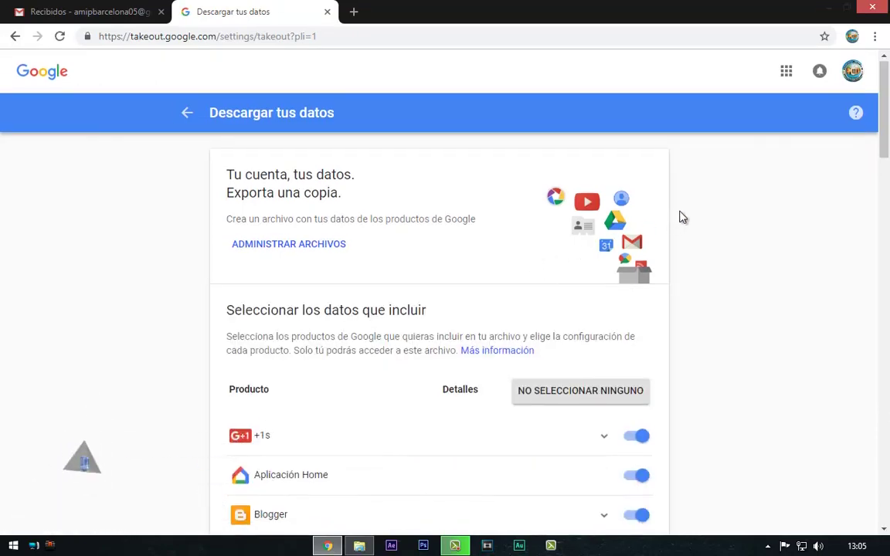
- Deselect all Google products, include only Correo with all mail, and proceed to the archive format options
scroll(705, 214, down, 2)
scroll(707, 208, down, 1)
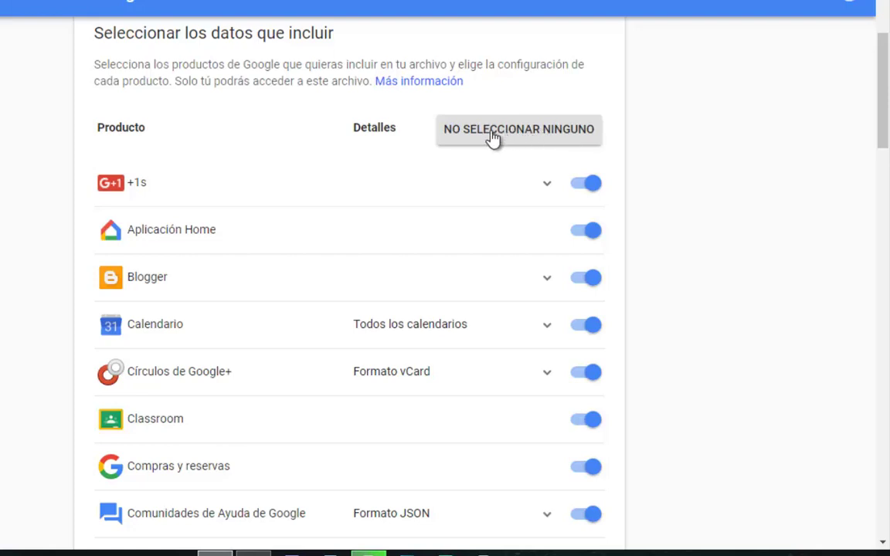
click(542, 139)
scroll(718, 217, down, 6)
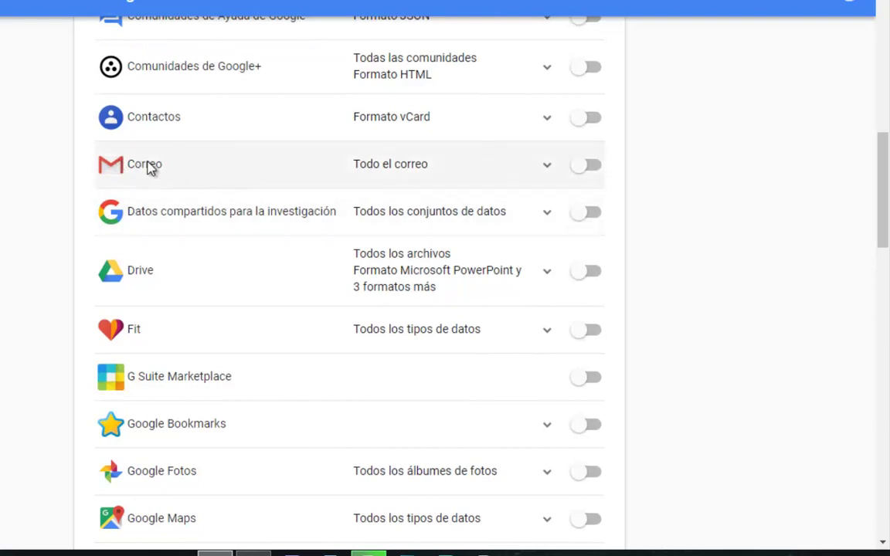
click(596, 170)
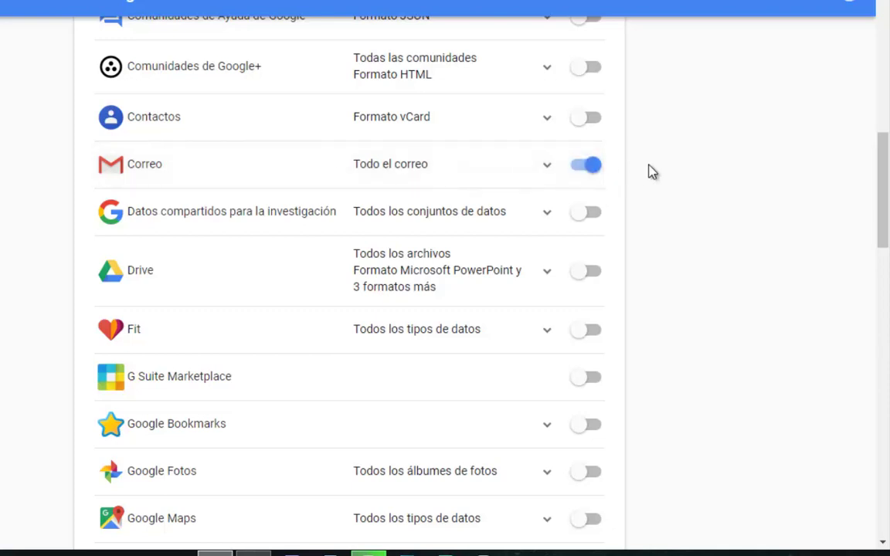
scroll(735, 208, down, 2)
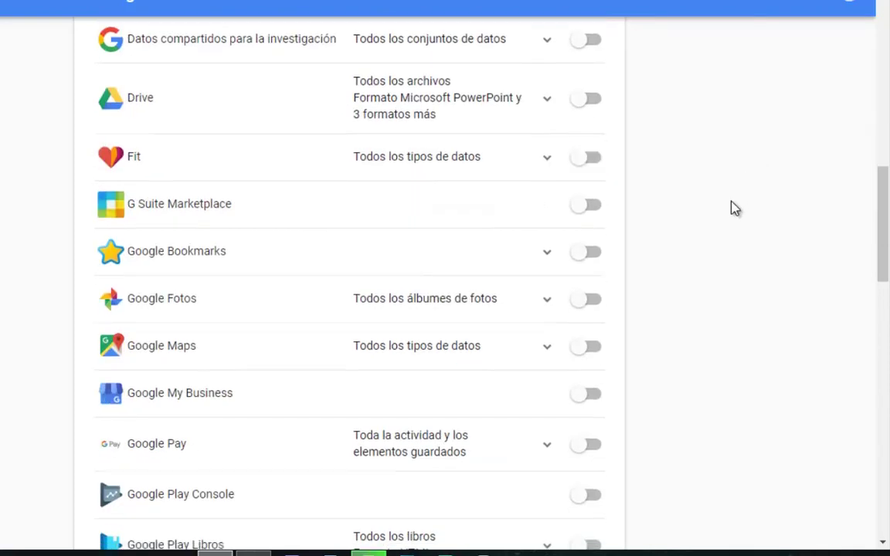
scroll(735, 209, down, 15)
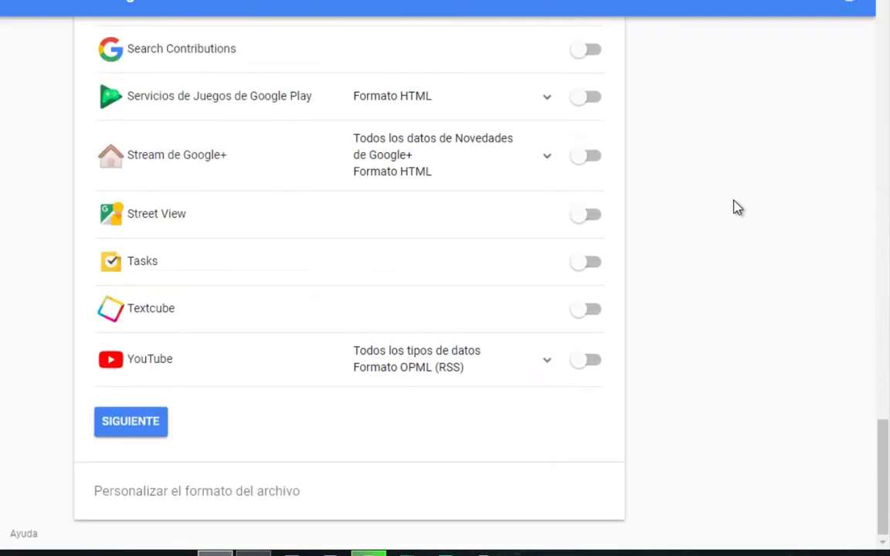
click(149, 425)
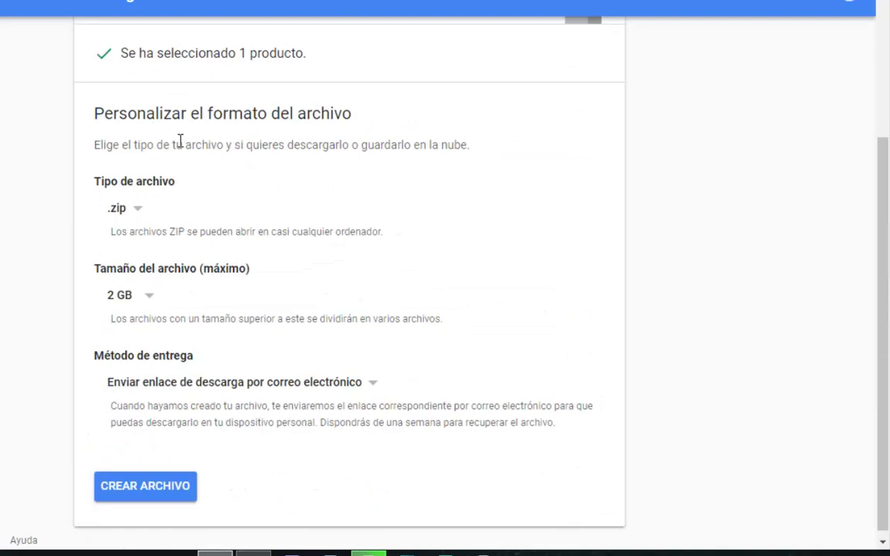
- Create the archive as .zip with a 2 GB maximum size and a download link sent by e-mail
click(140, 217)
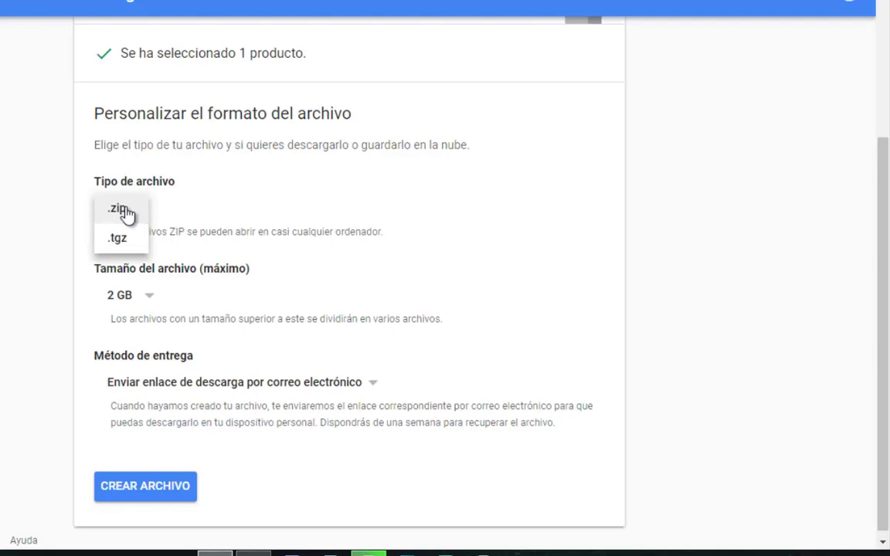
click(130, 213)
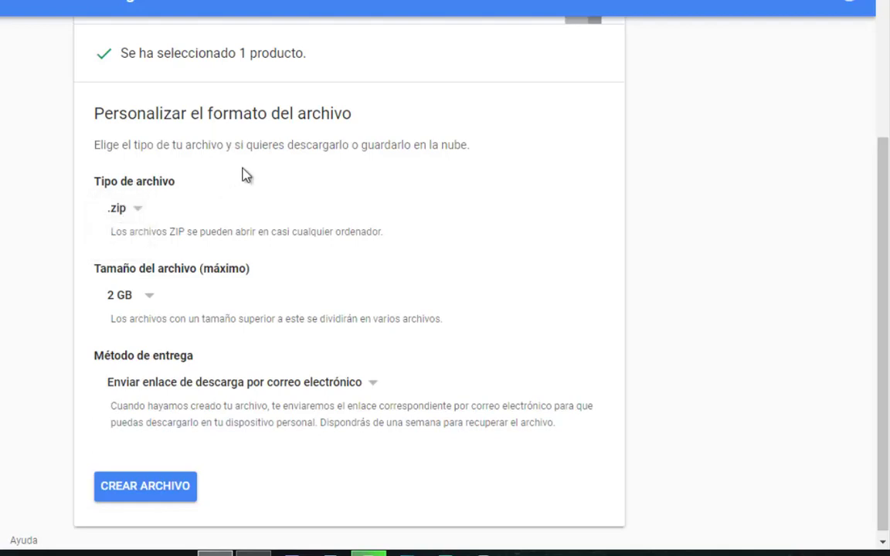
scroll(356, 199, down, 1)
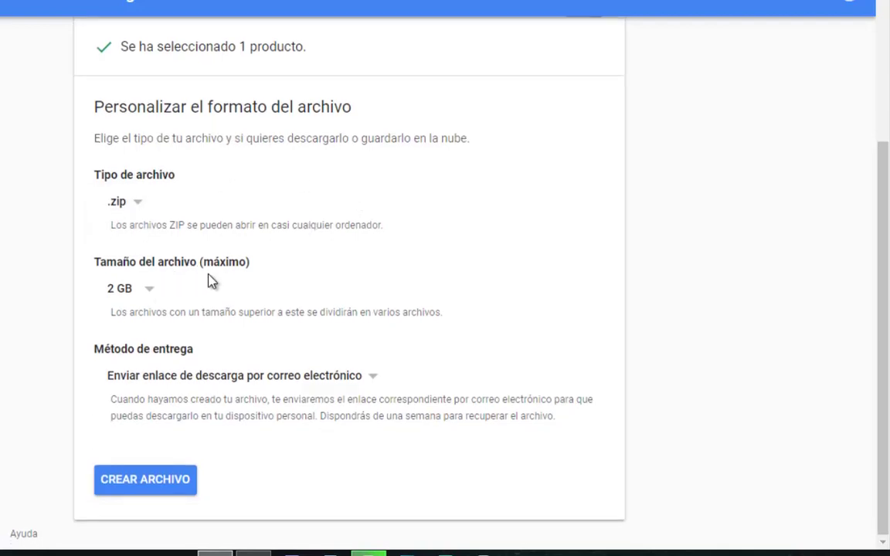
click(152, 294)
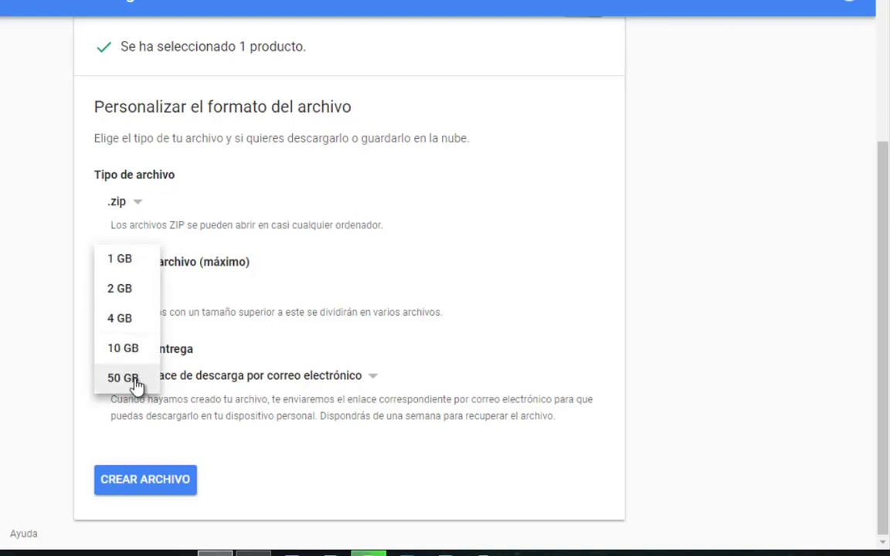
click(121, 289)
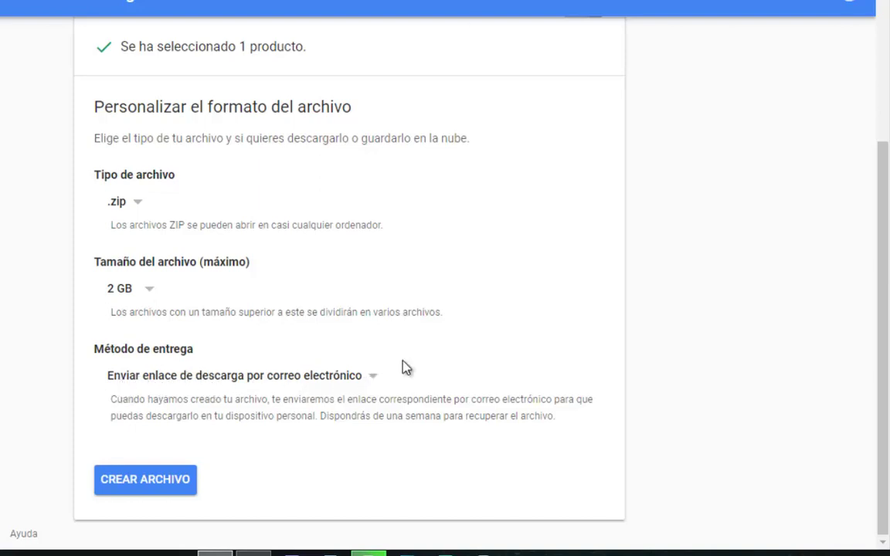
click(374, 381)
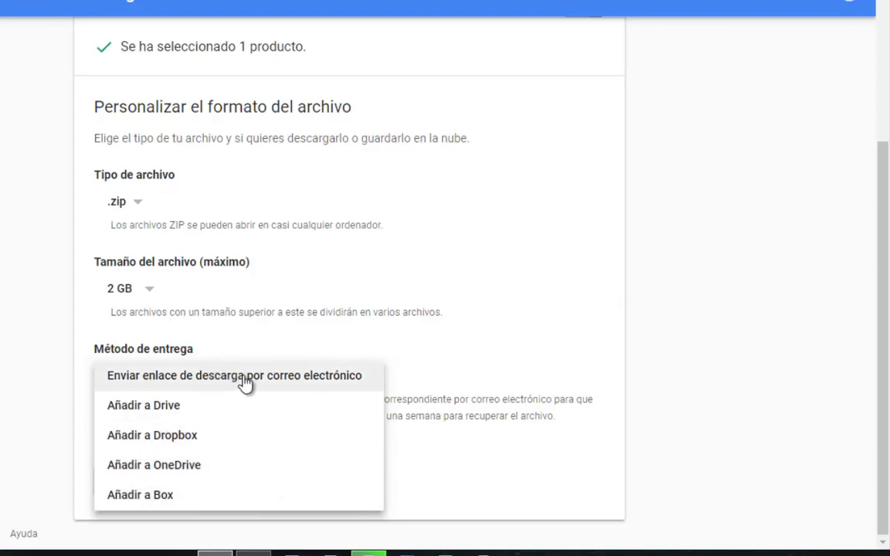
click(601, 307)
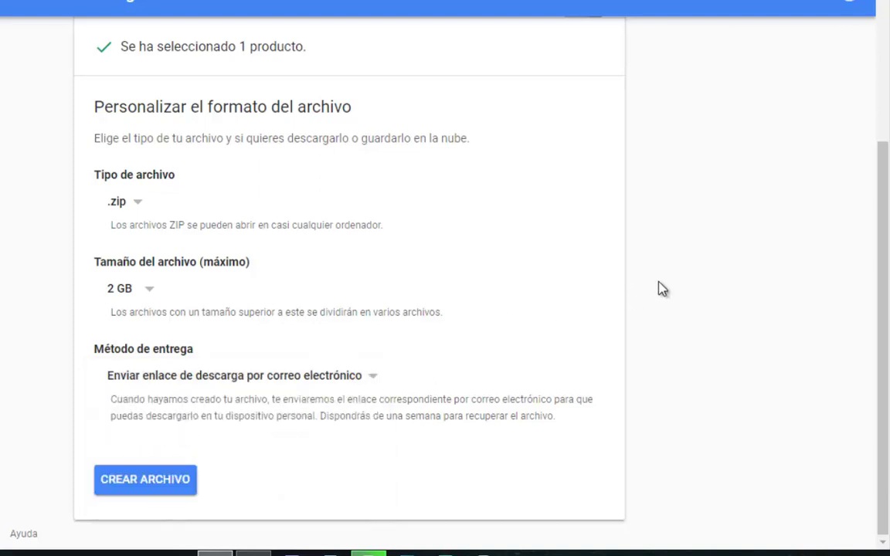
click(160, 483)
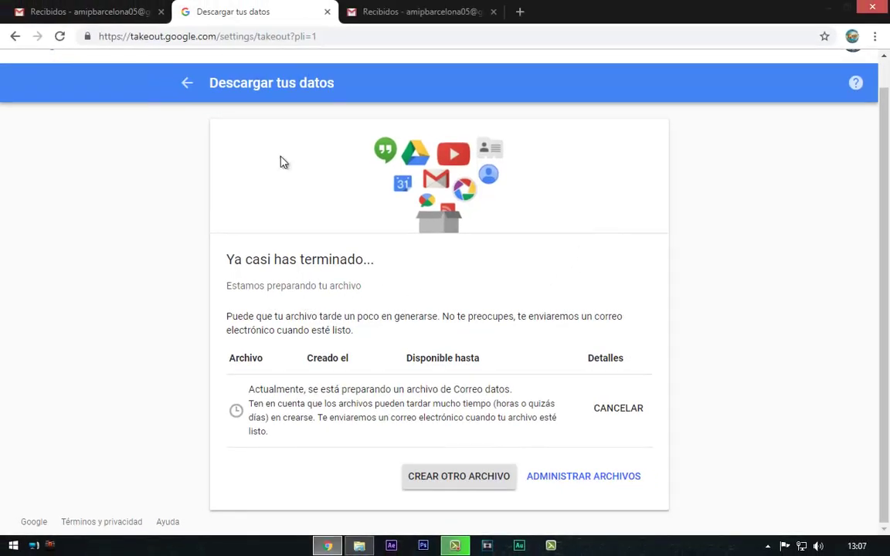
- Reload the data download page, then open Gmail in a new tab and read the message "Tu archivo de datos de Google está listo"
click(60, 37)
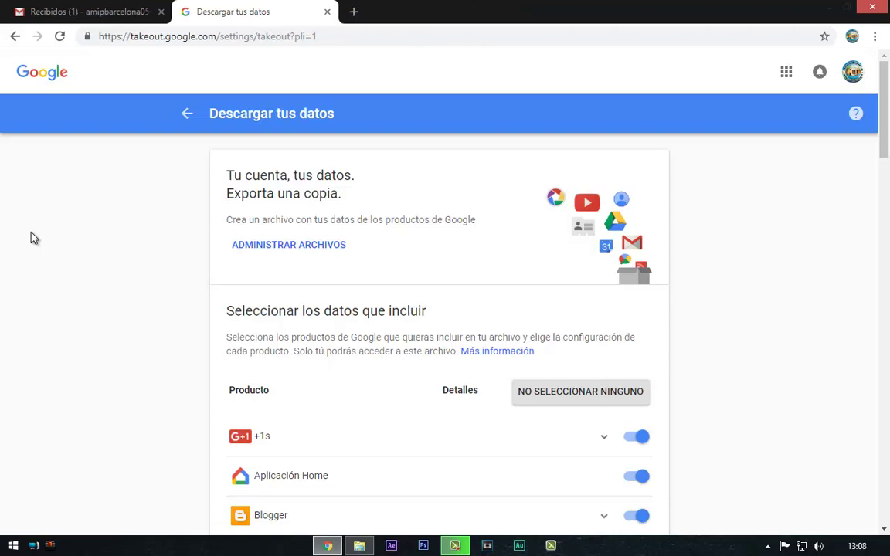
click(354, 11)
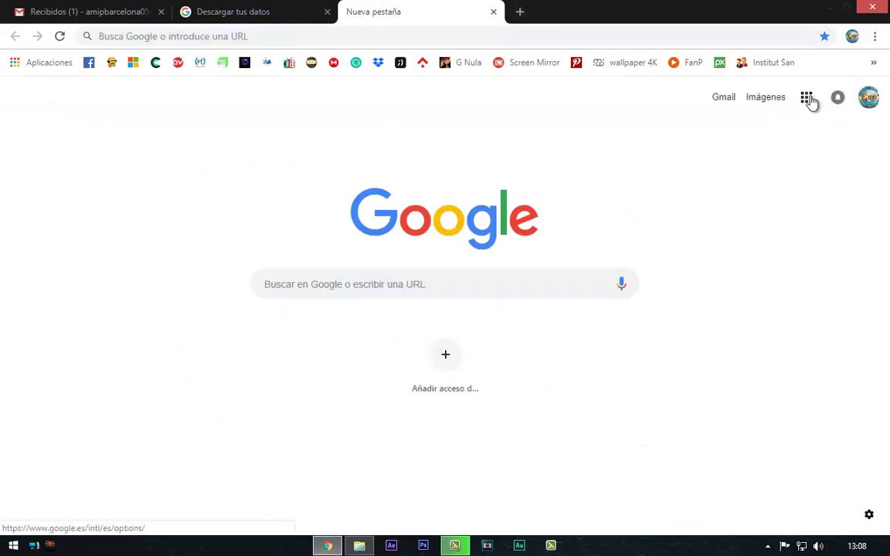
click(807, 98)
click(701, 310)
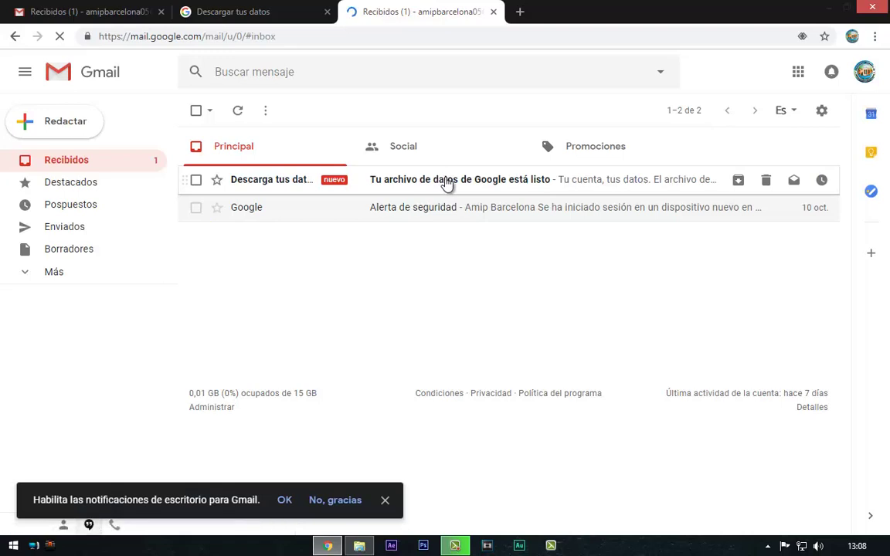
click(447, 184)
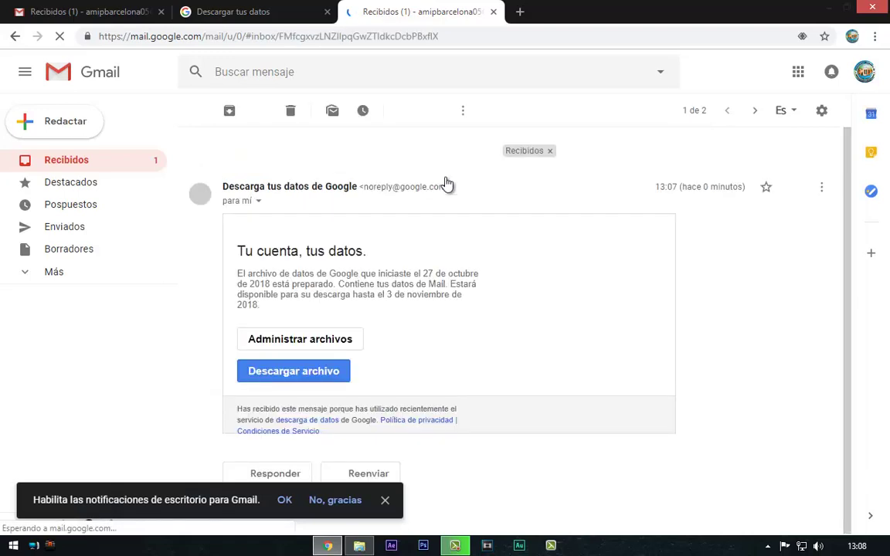
- Dismiss the desktop notification offer and download the Correo archive through the message's download link
click(386, 500)
scroll(466, 263, down, 2)
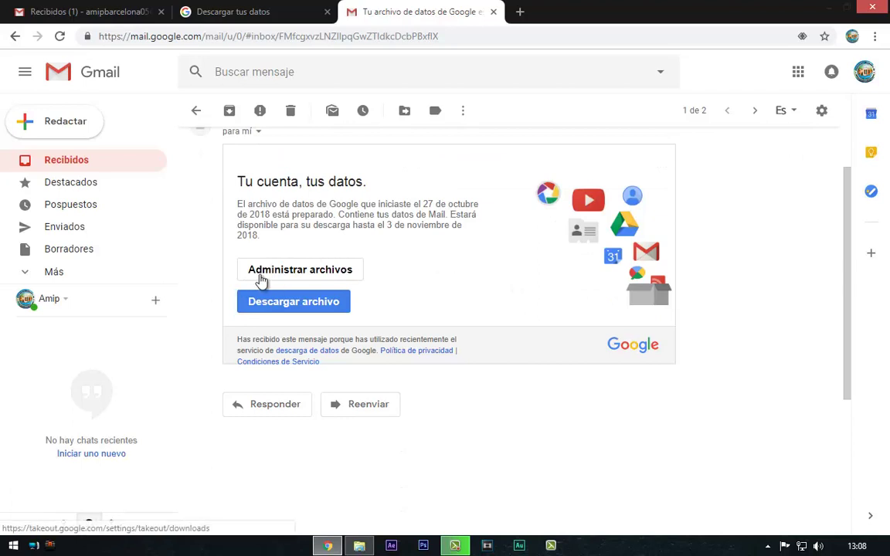
click(303, 307)
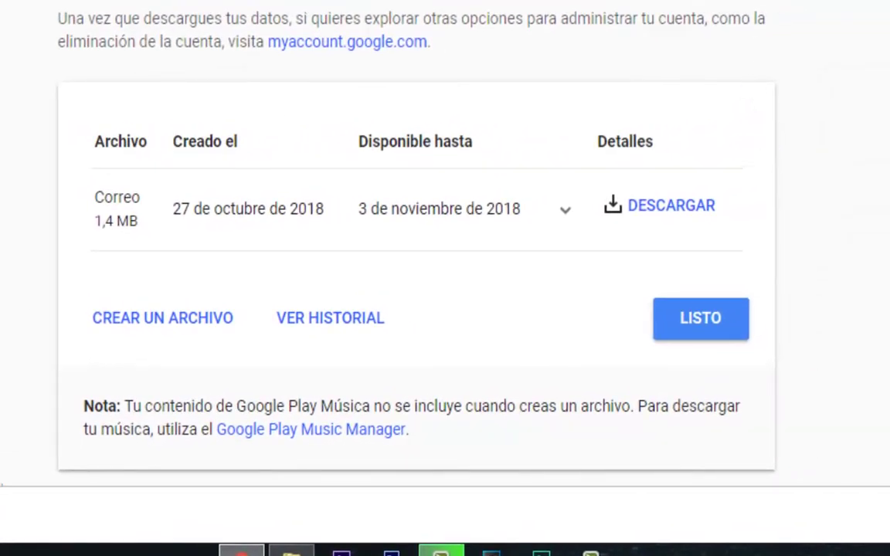
click(669, 210)
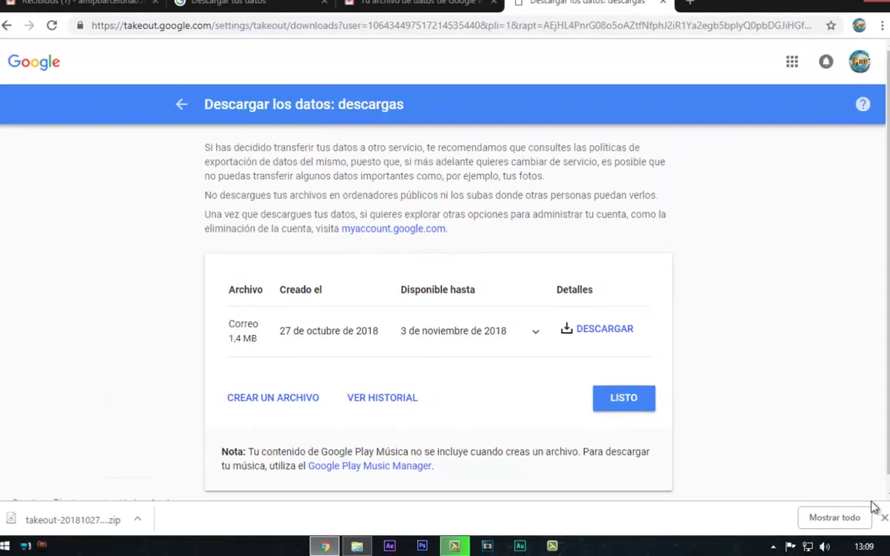
- Show the downloaded takeout-20181027T110642Z-001 zip in its folder and move it to the prueba folder
click(827, 519)
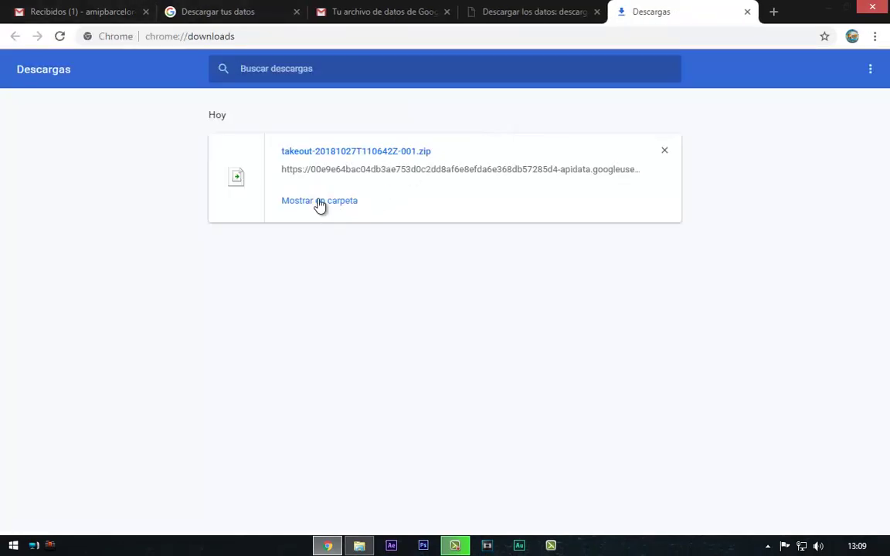
click(325, 202)
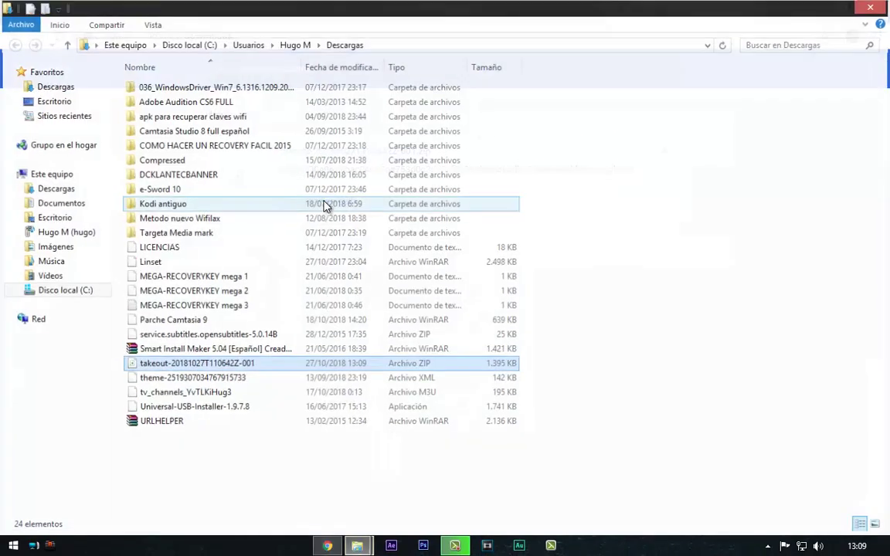
right_click(264, 363)
click(298, 266)
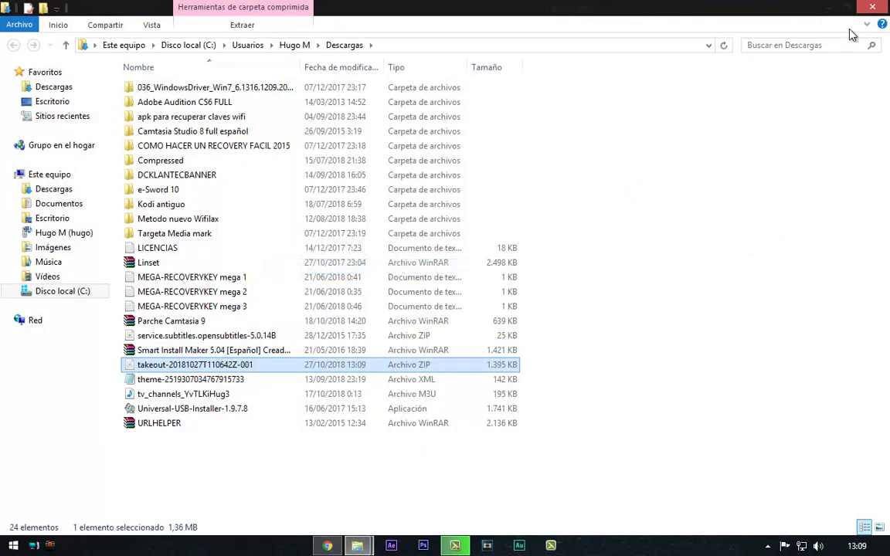
click(825, 8)
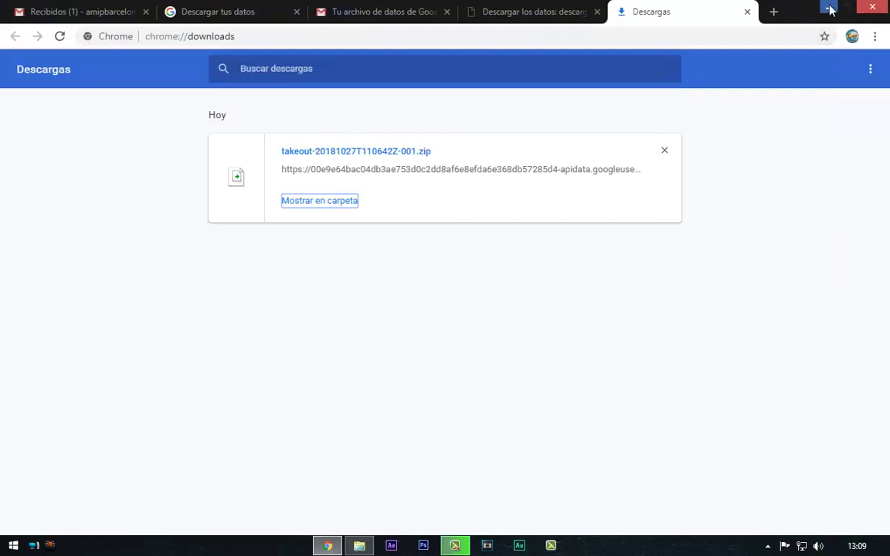
click(829, 9)
click(362, 545)
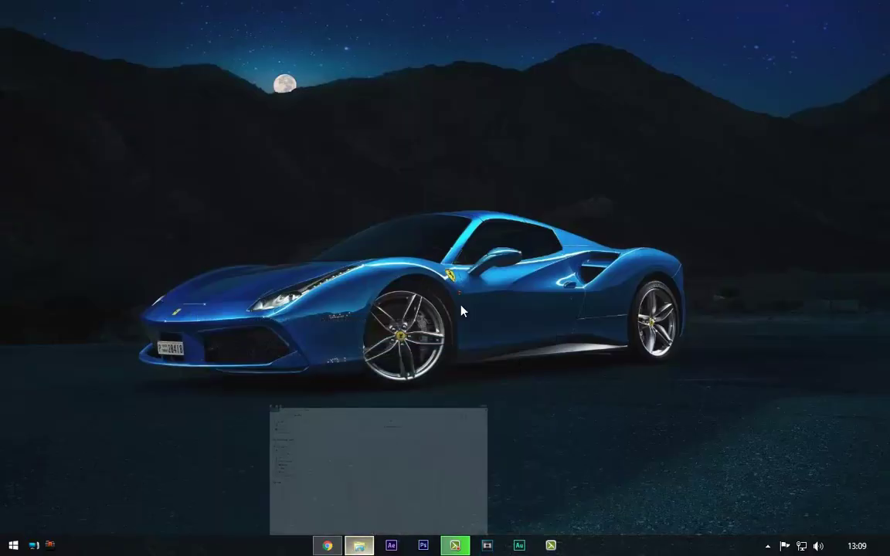
right_click(483, 168)
click(518, 263)
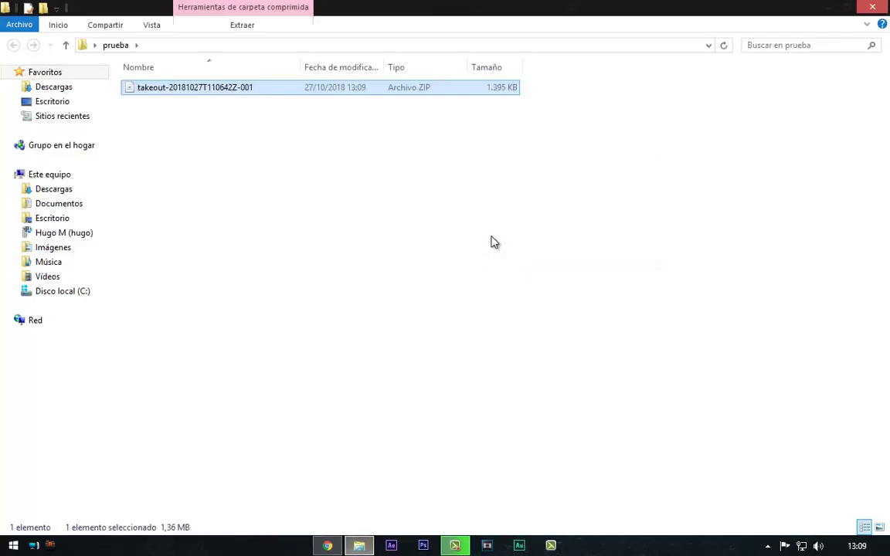
- Extract the takeout-20181027T110642Z-001 zip directly into the prueba folder and show the extracted Takeout folder's contents as large icons
right_click(245, 93)
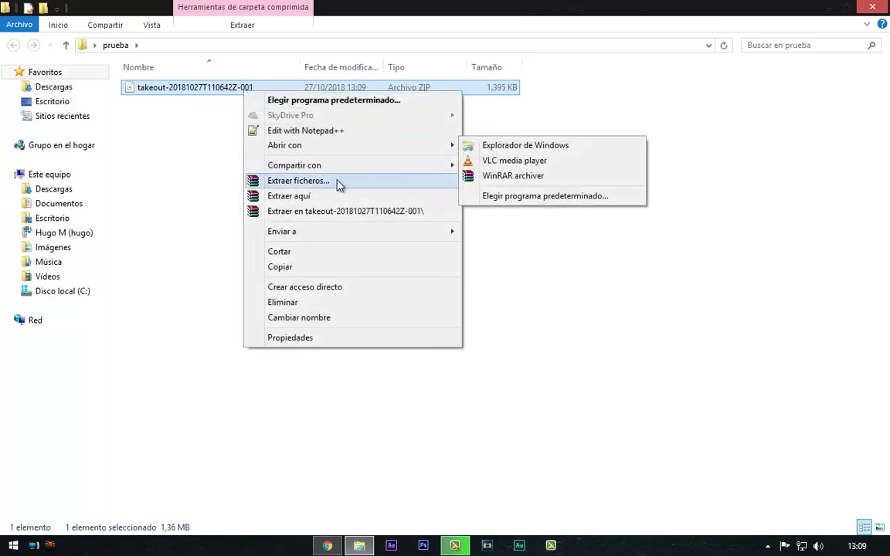
click(343, 198)
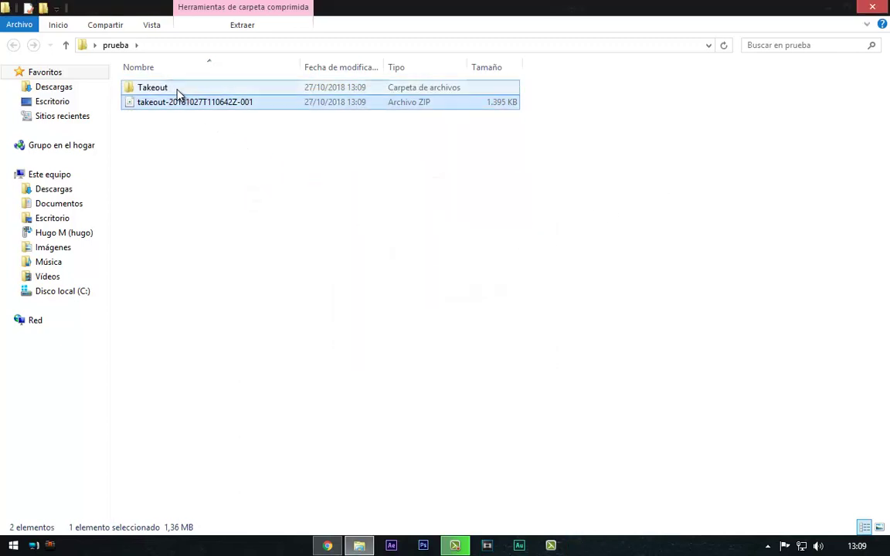
double_click(217, 88)
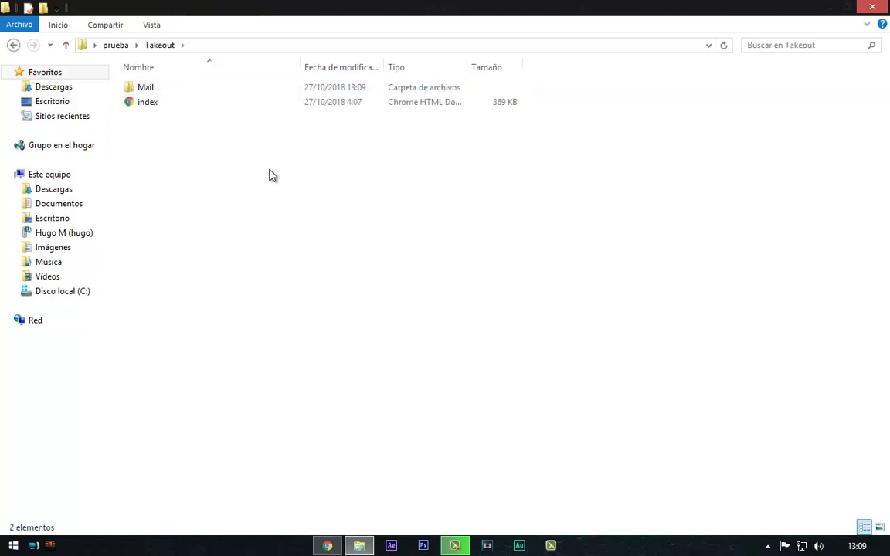
click(155, 26)
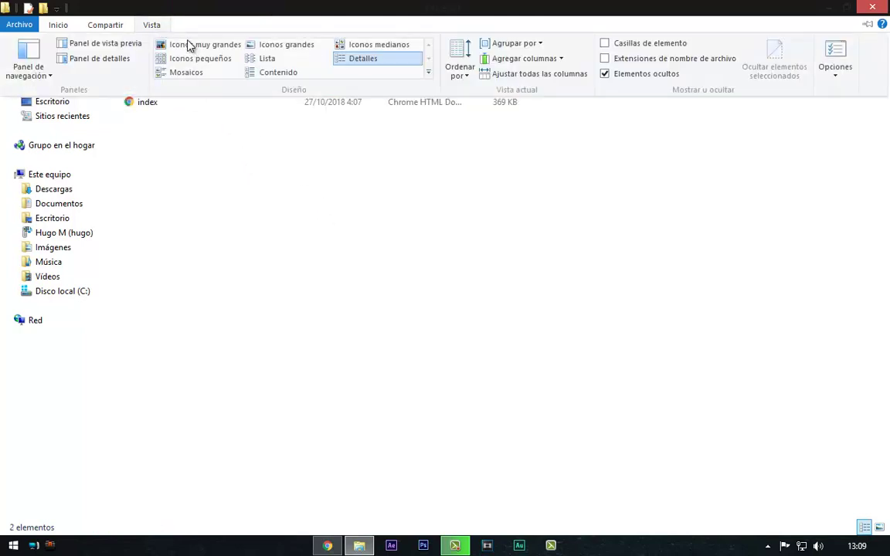
click(271, 44)
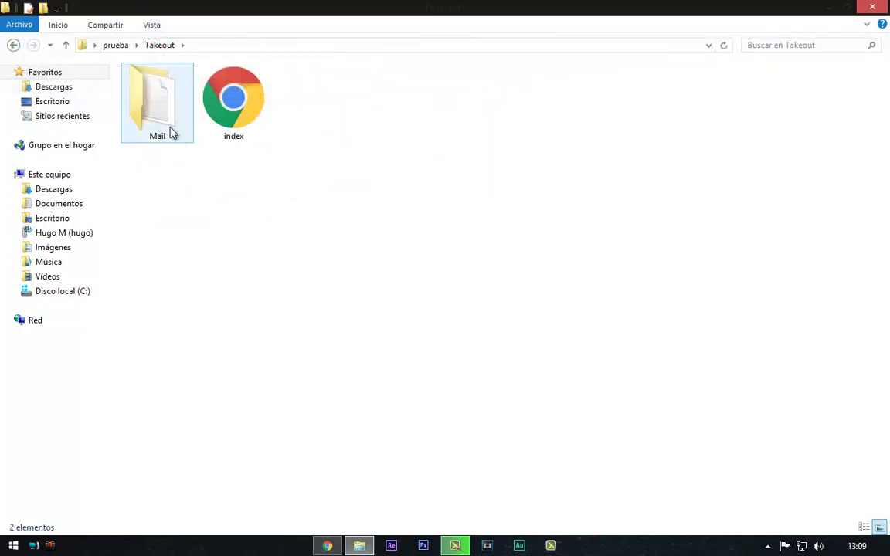
- View the extracted index page in Chrome, close it and the downloads page, and return to the Takeout folder
double_click(242, 115)
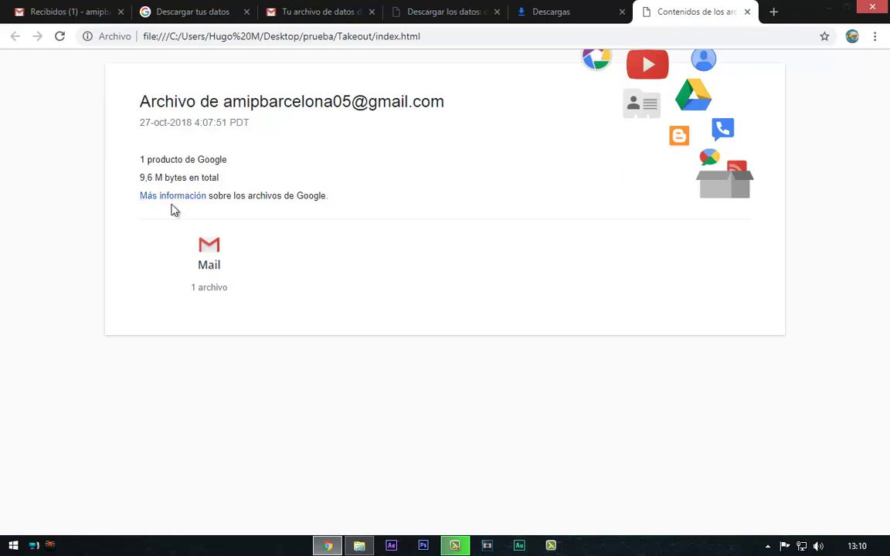
click(748, 12)
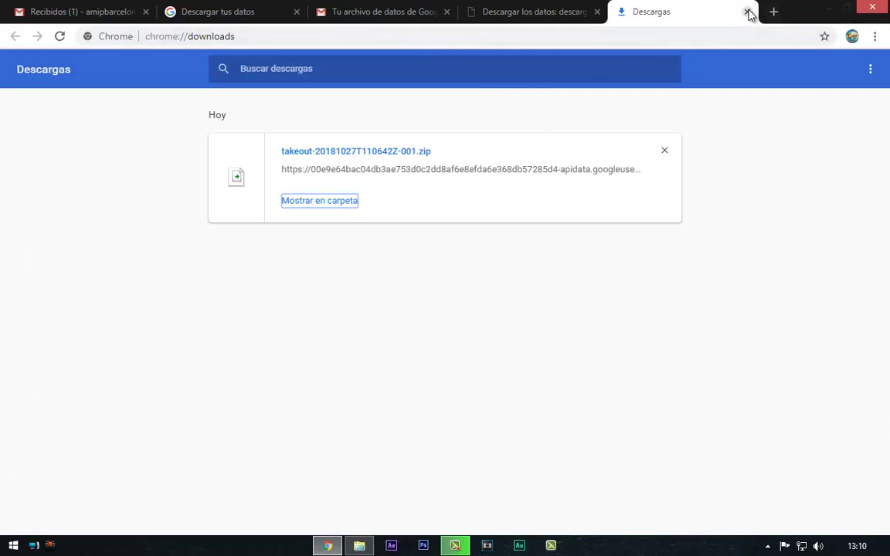
click(747, 12)
key(alt+Tab)
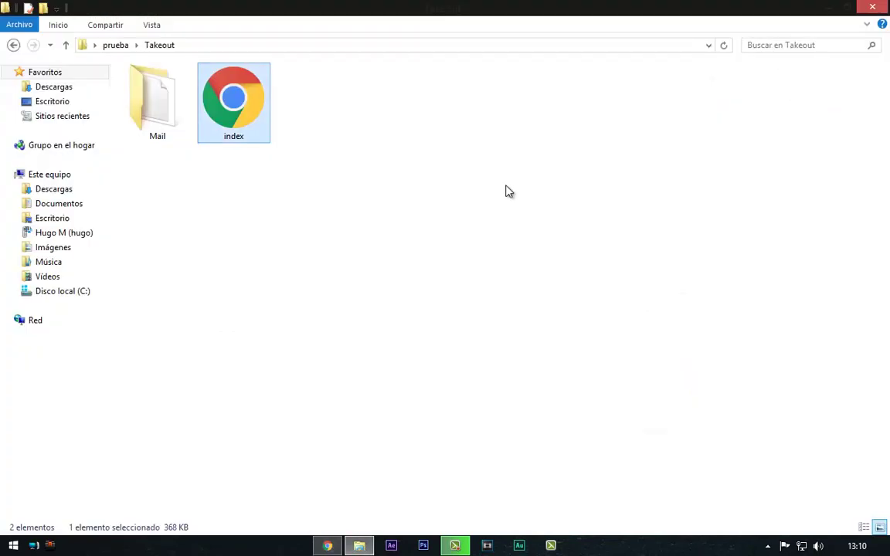
- Examine the exported MBOX mail file in Takeout's Mail folder, and close the folder window
double_click(158, 119)
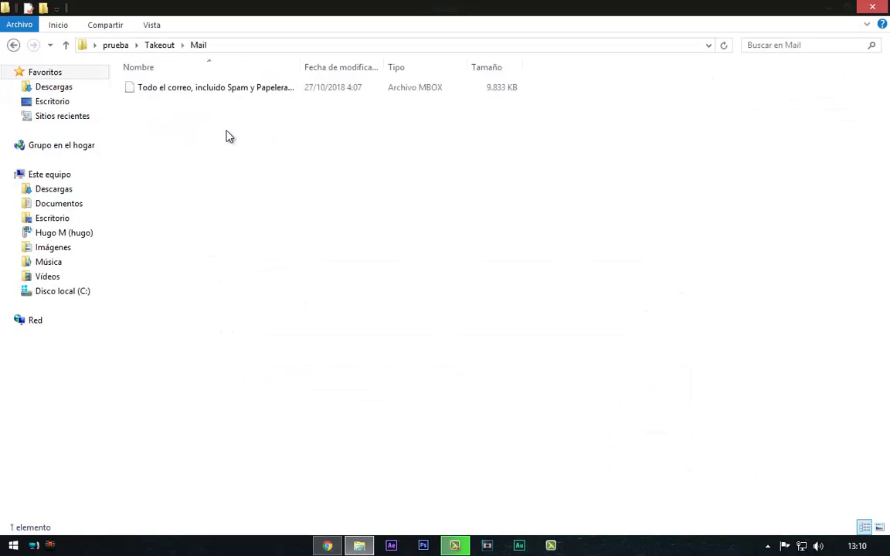
click(199, 94)
click(304, 92)
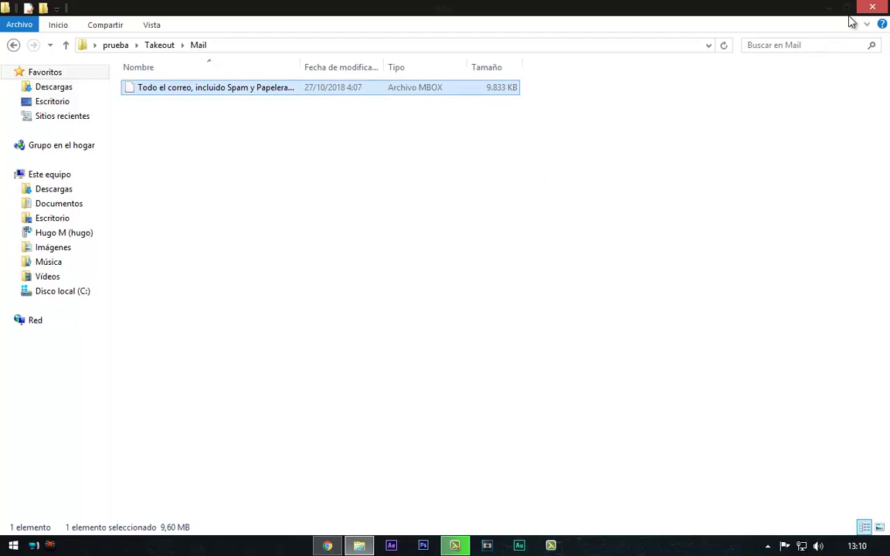
key(alt+F4)
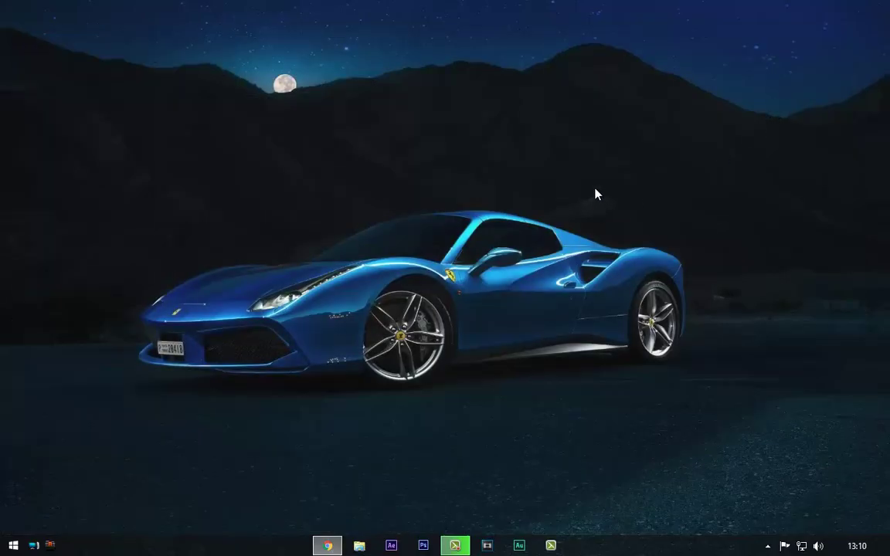